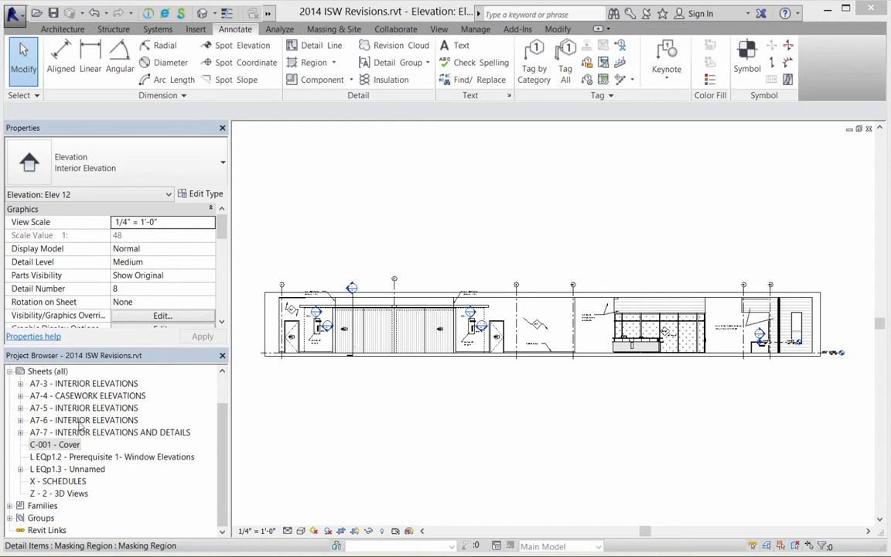
Open the C-001 - Cover sheet and launch the Ideate Sticky manager.
click(70, 445)
double_click(70, 445)
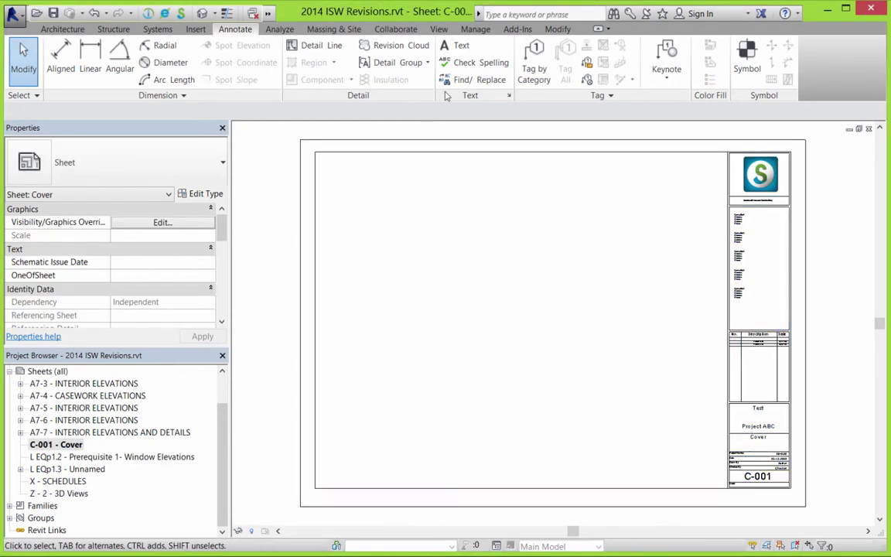
click(513, 29)
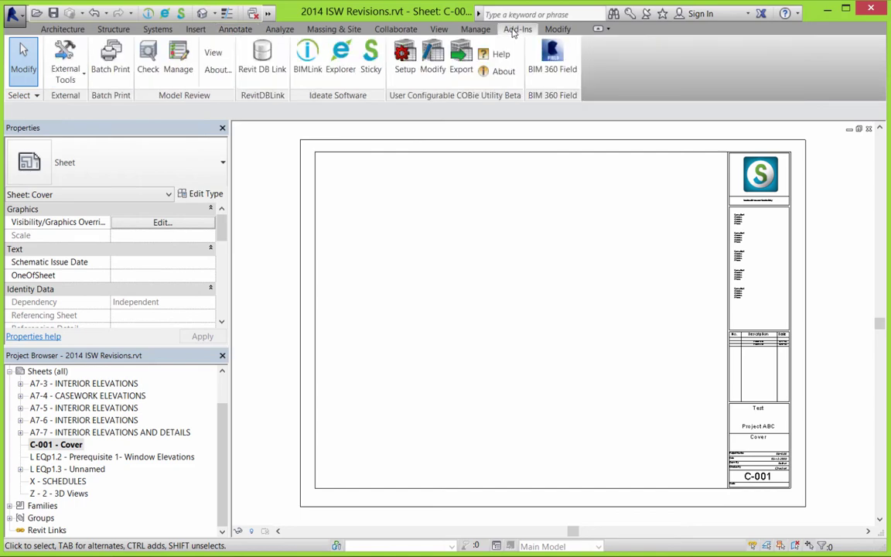
click(372, 60)
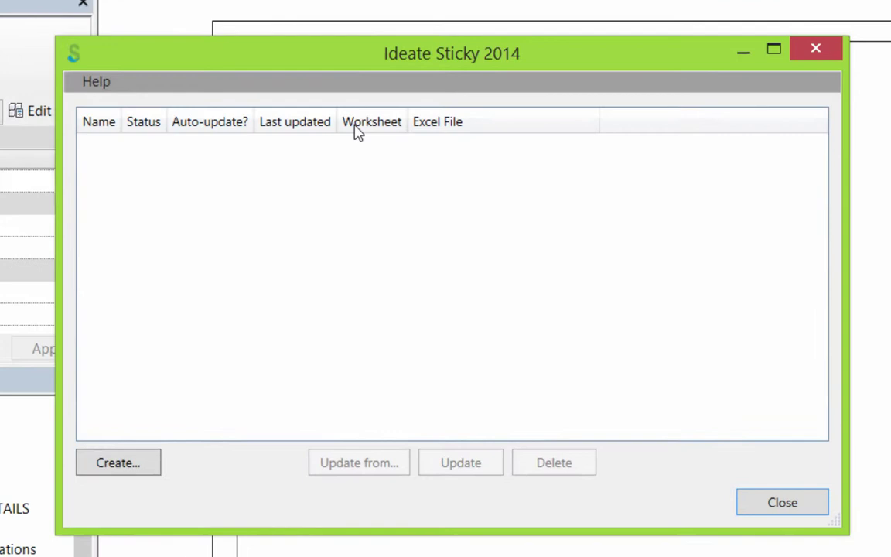
Define a new Sticky from the sample workbook's Complete Revision List worksheet.
click(123, 473)
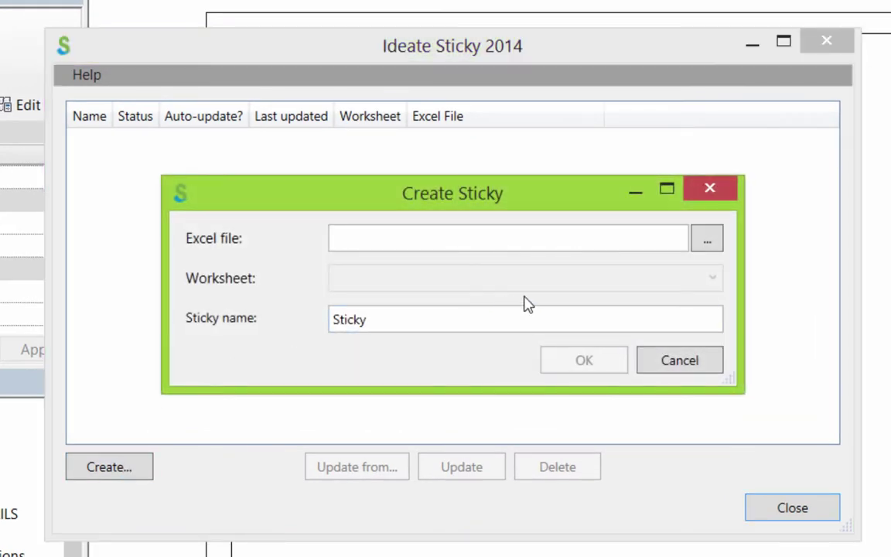
click(707, 242)
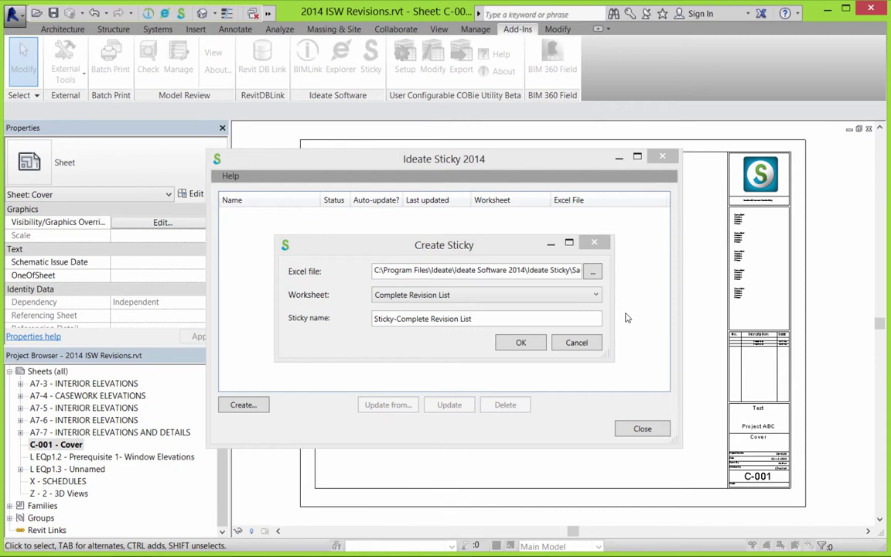
click(565, 296)
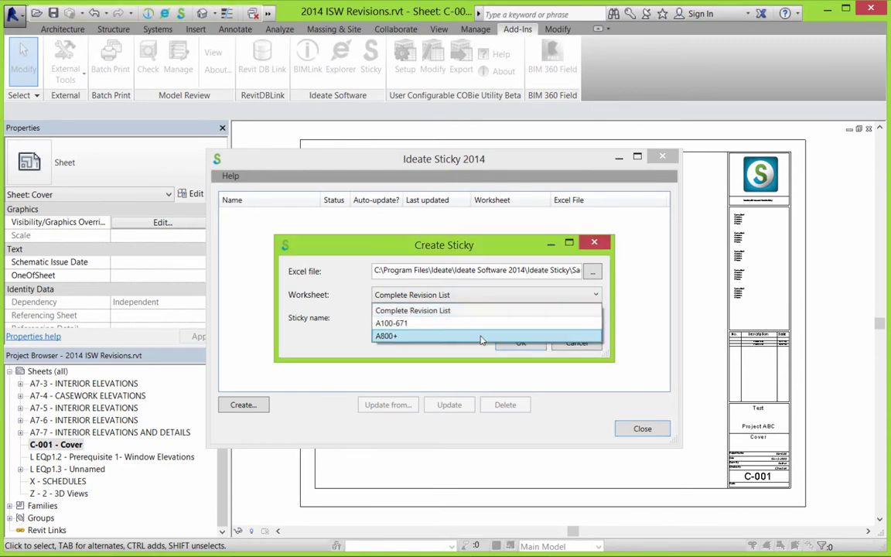
click(468, 313)
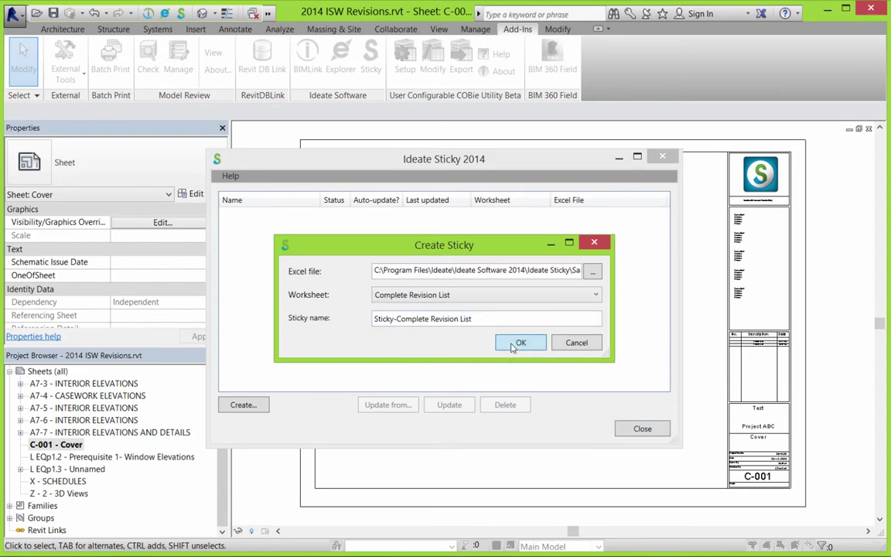
Create the Sticky-Complete Revision List and turn on its auto-update.
click(511, 345)
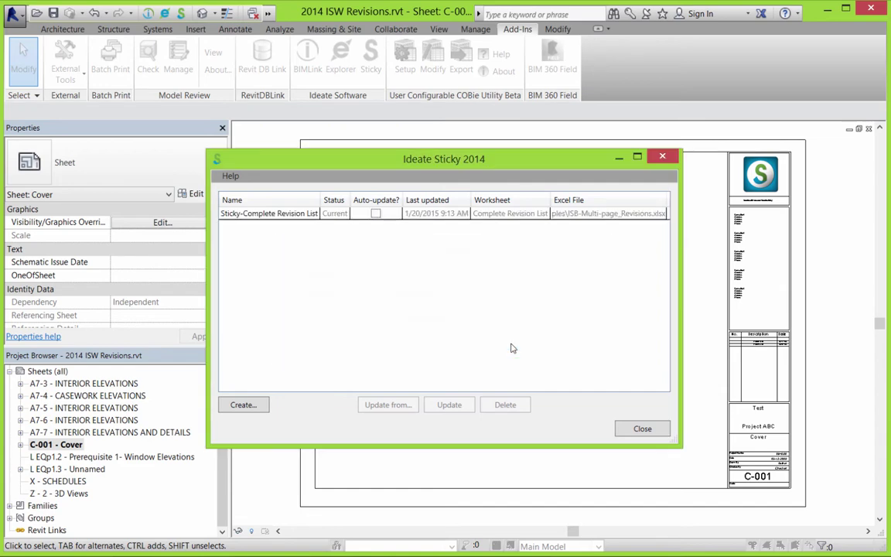
click(274, 214)
click(375, 213)
click(641, 428)
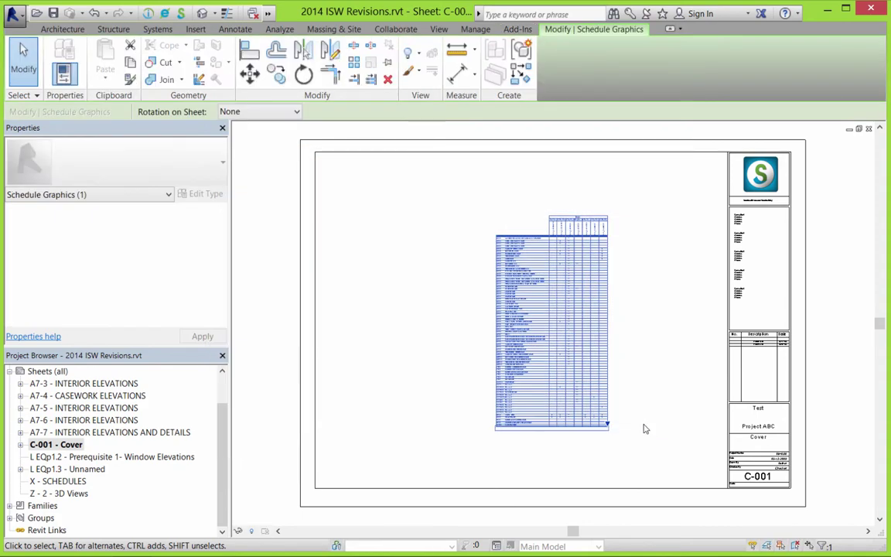
Zoom in on the placed revision schedule on the Cover sheet.
click(634, 412)
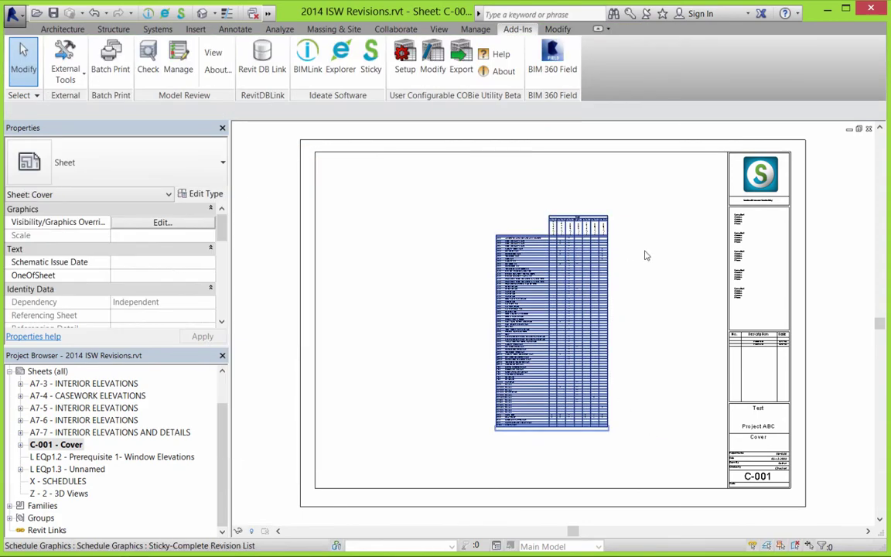
scroll(645, 255, up, 3)
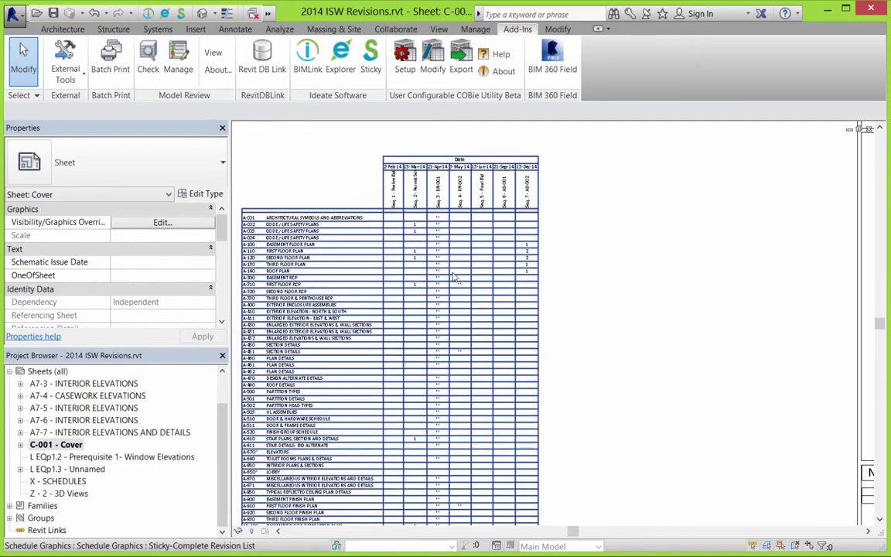
scroll(414, 248, up, 1)
middle_drag(413, 248, 631, 370)
scroll(592, 320, up, 3)
scroll(588, 318, down, 1)
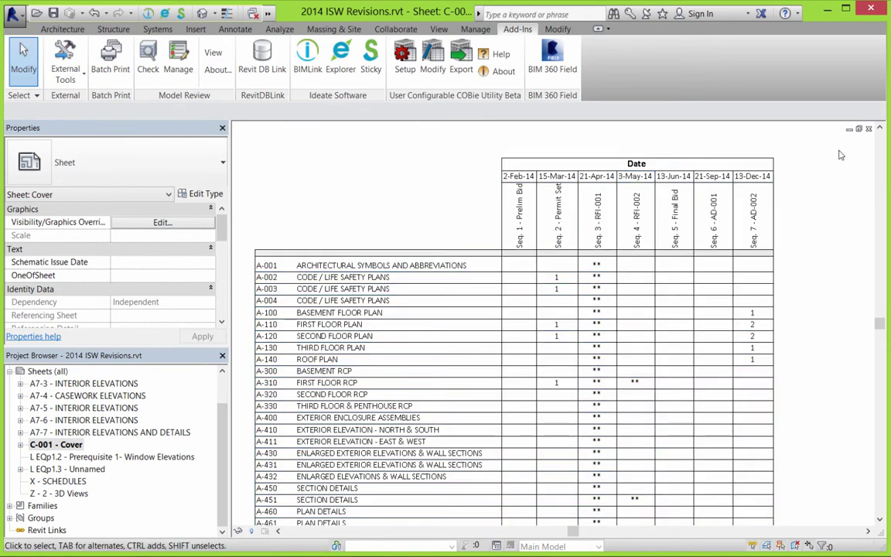
Save and close the Revit project, then open ISB-Multi-page_Revisions.xlsx from Samples.
click(869, 130)
click(868, 130)
click(470, 297)
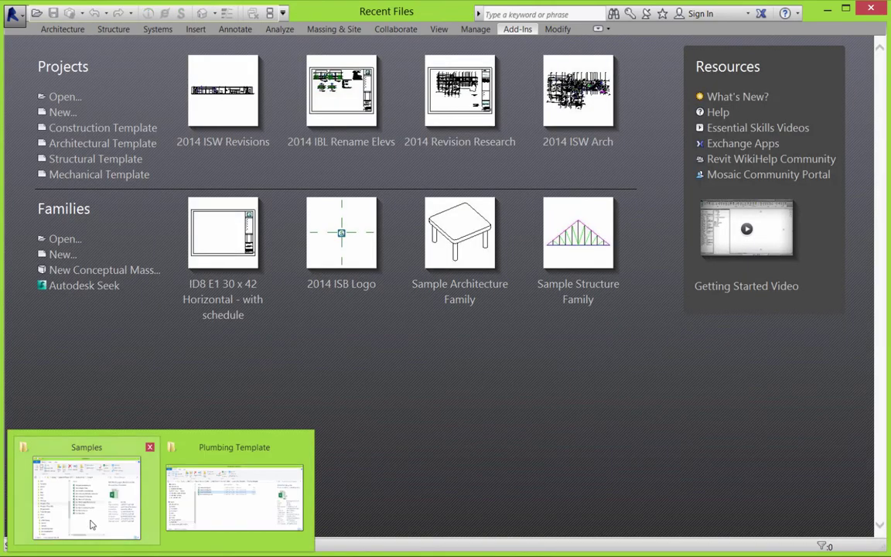
click(90, 519)
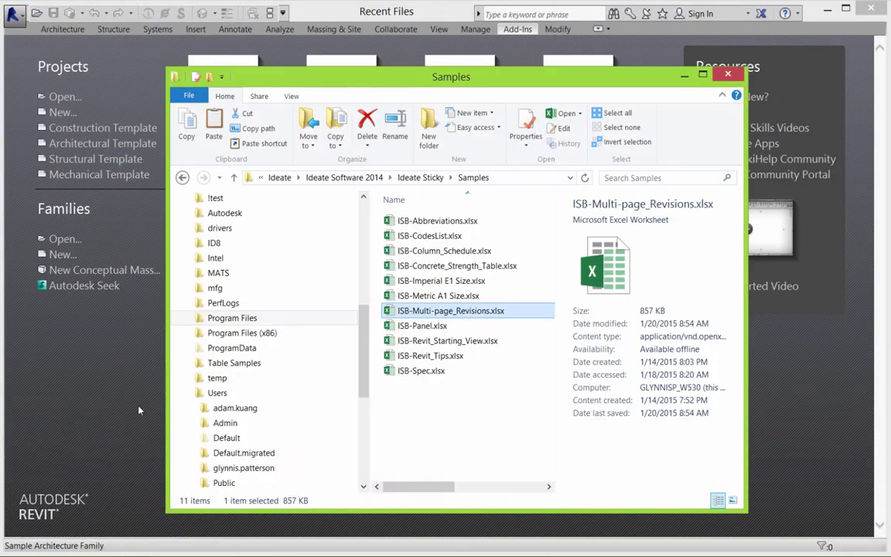
double_click(433, 313)
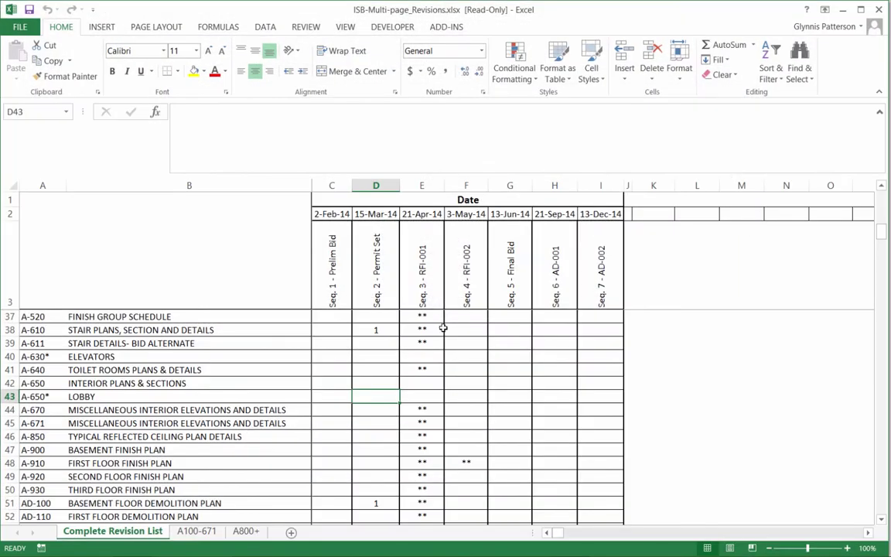
click(186, 532)
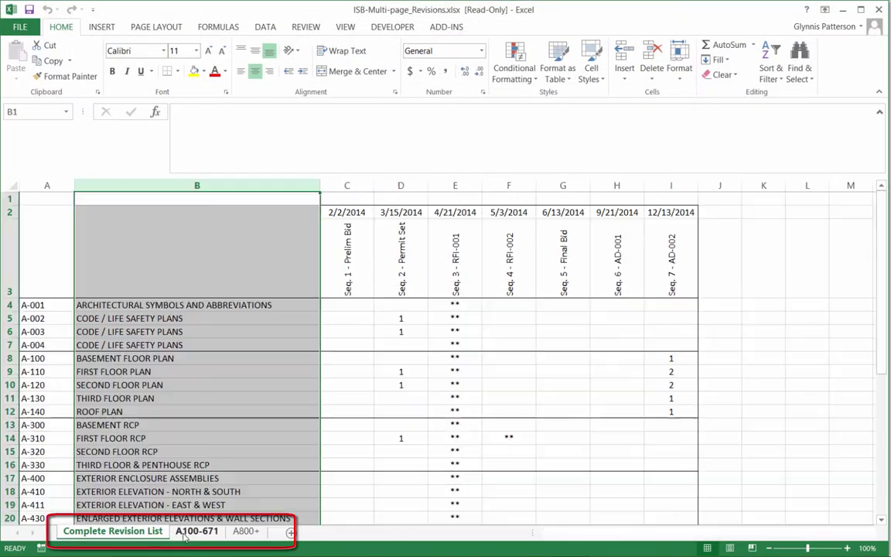
click(242, 534)
click(147, 531)
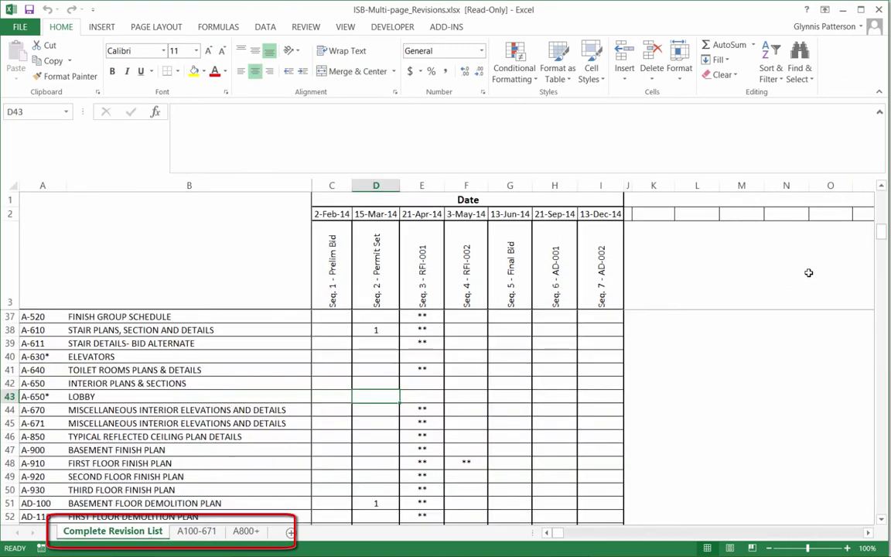
drag(881, 230, 882, 197)
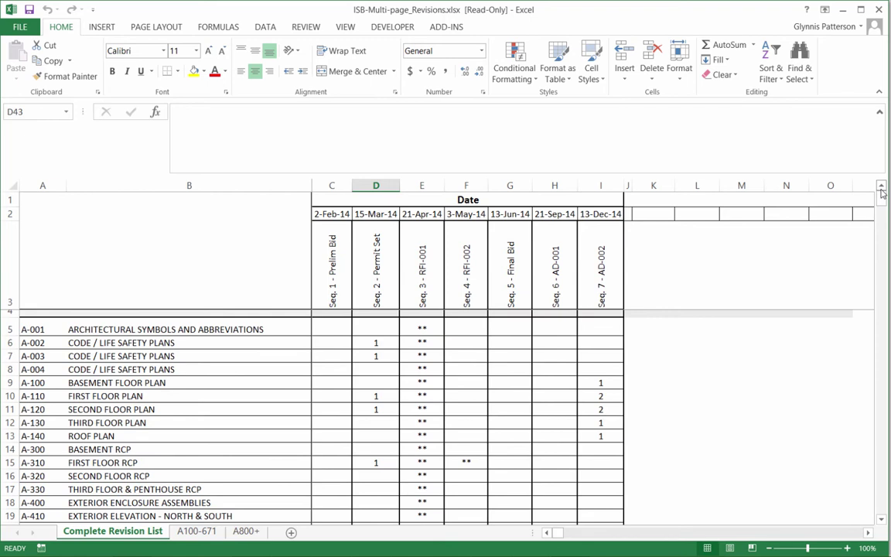
Enter ** in G5 and copy it down column G to row 62.
click(505, 331)
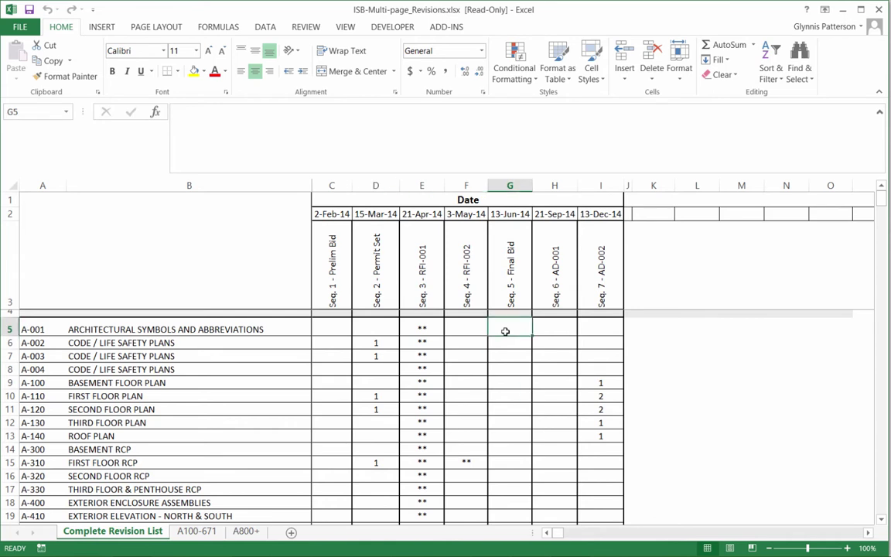
text(**)
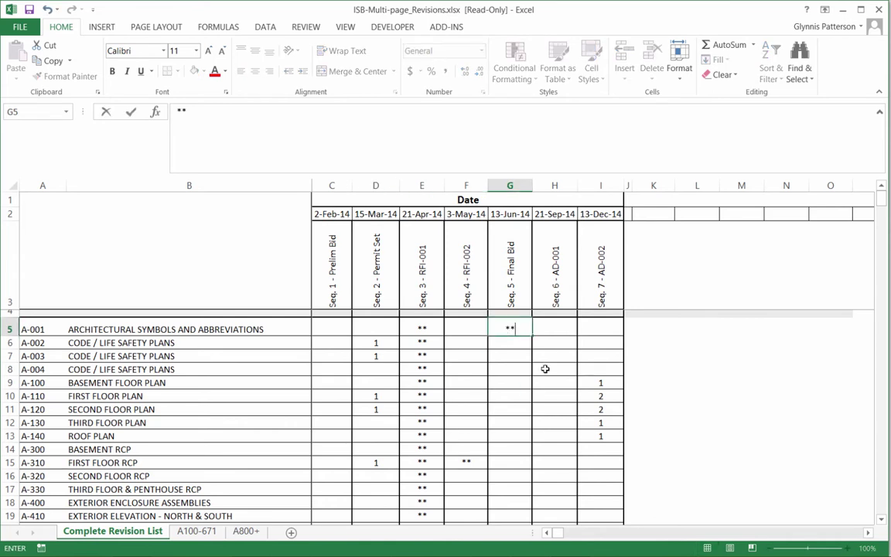
key(Return)
click(507, 327)
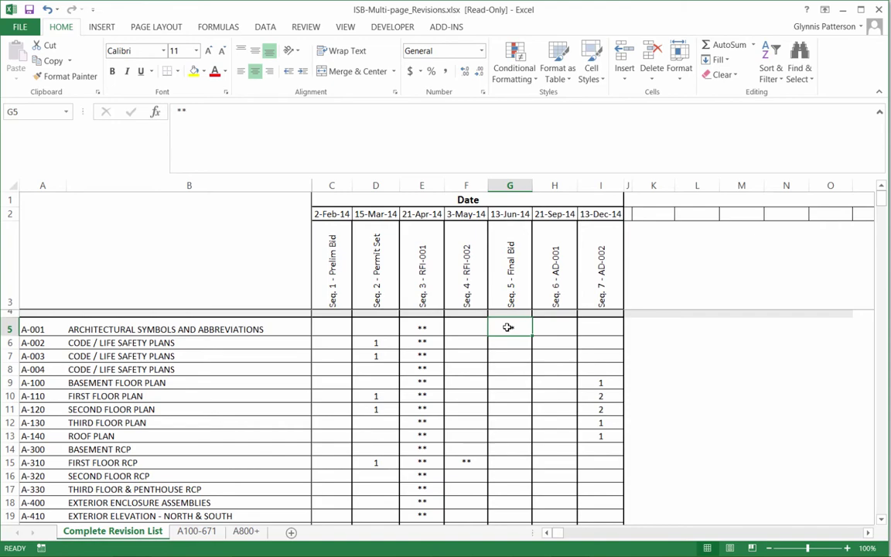
key(ctrl+c)
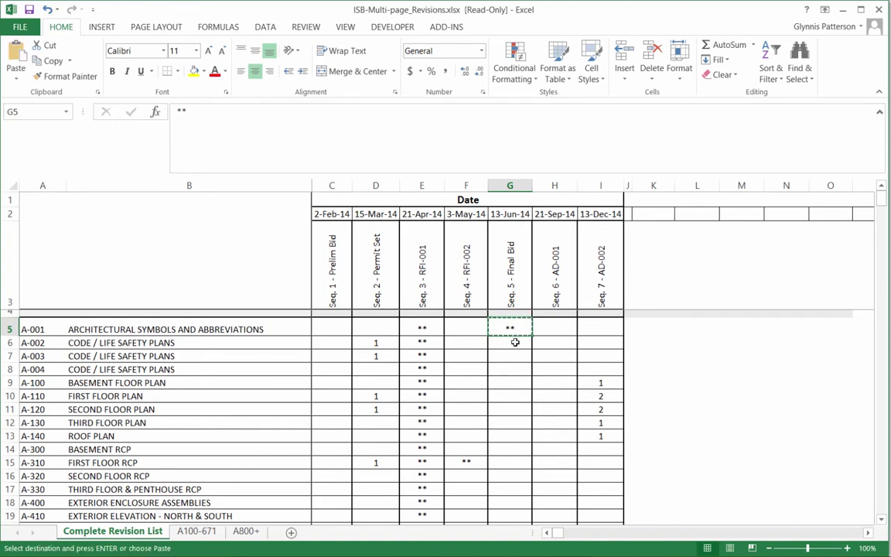
drag(509, 343, 507, 484)
key(ctrl+v)
scroll(495, 464, up, 15)
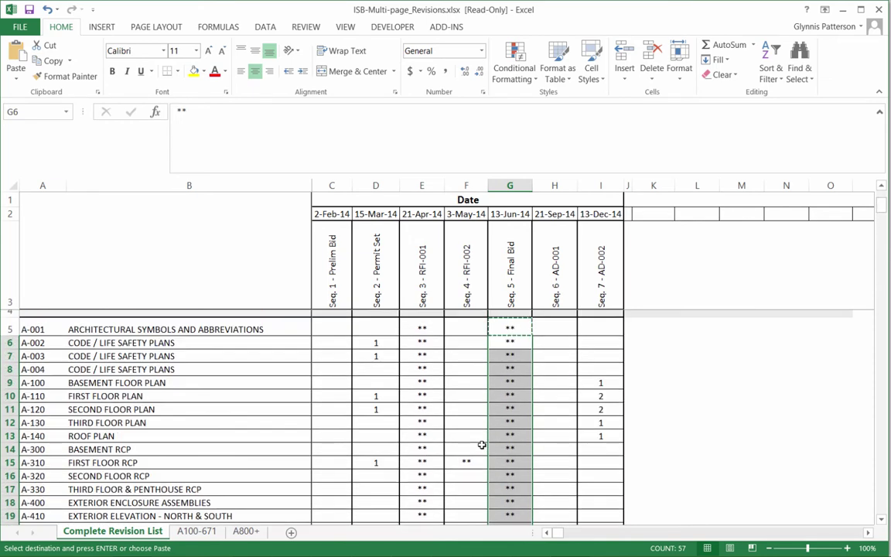
Change H2 to 22-Sep-14 and colour H2 and G5:G62 red.
click(553, 216)
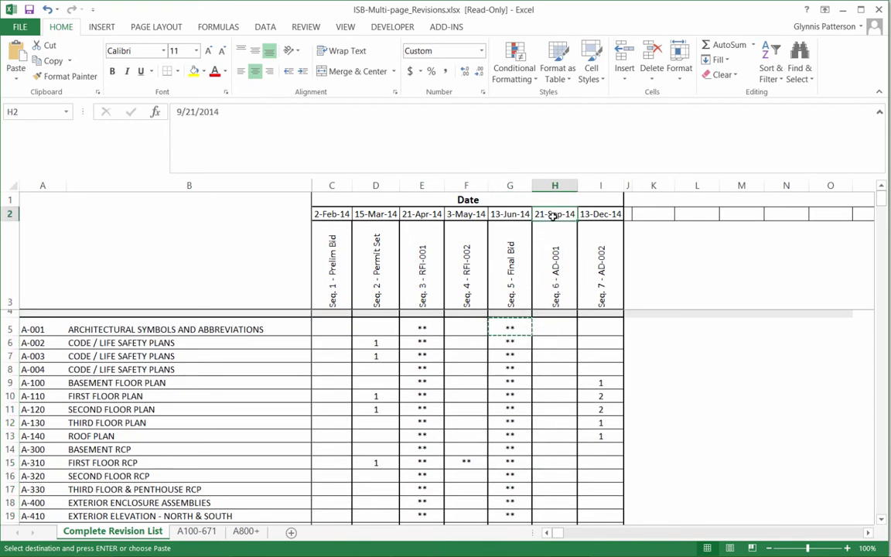
click(196, 112)
key(BackSpace)
text(2)
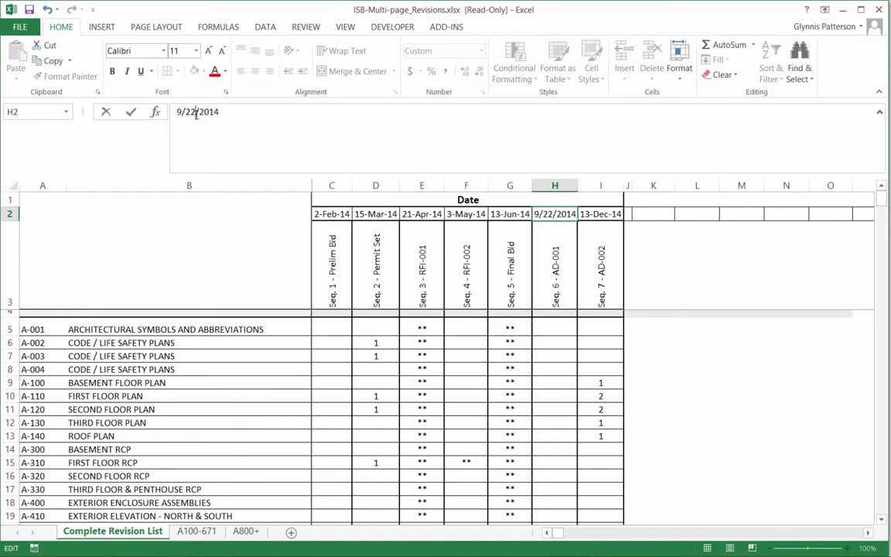
key(Return)
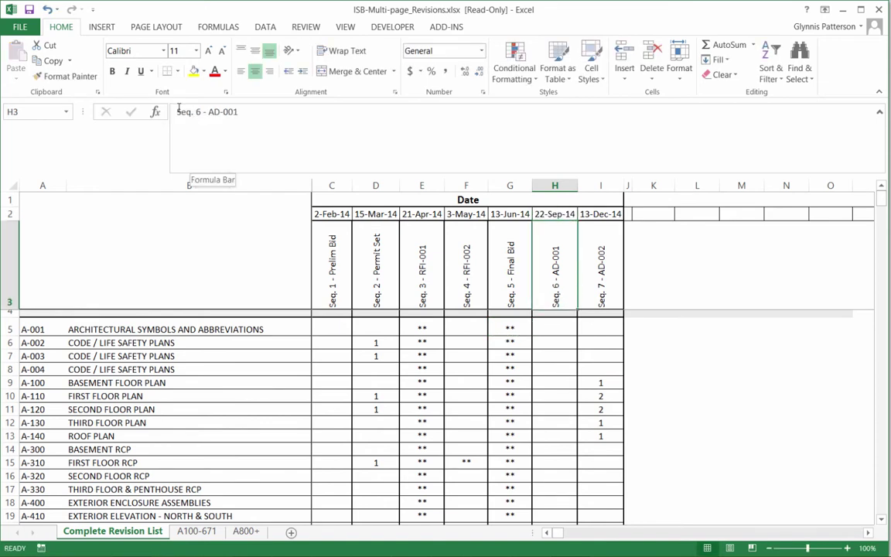
click(554, 213)
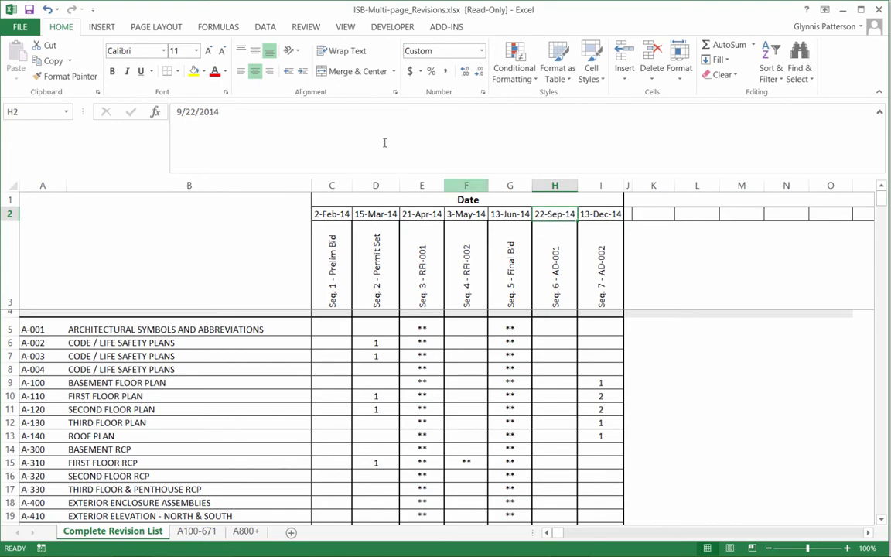
click(216, 71)
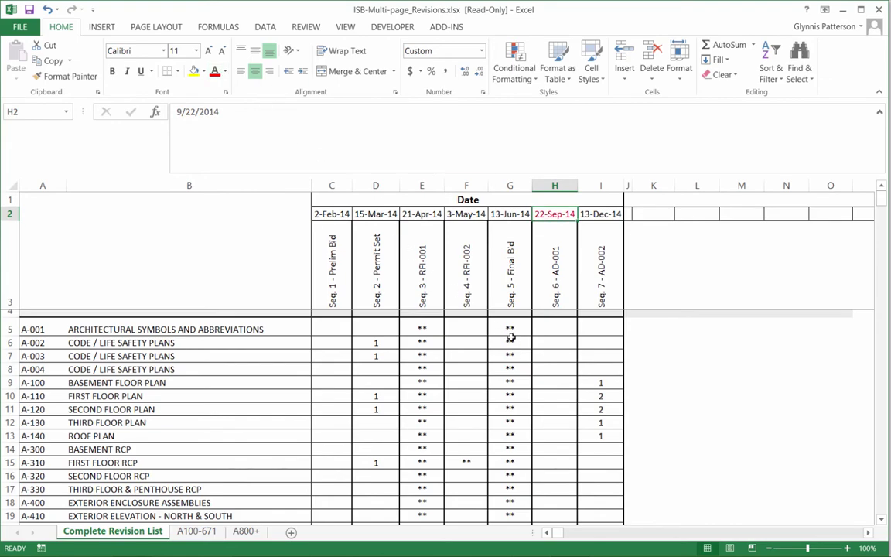
drag(510, 329, 511, 474)
click(217, 72)
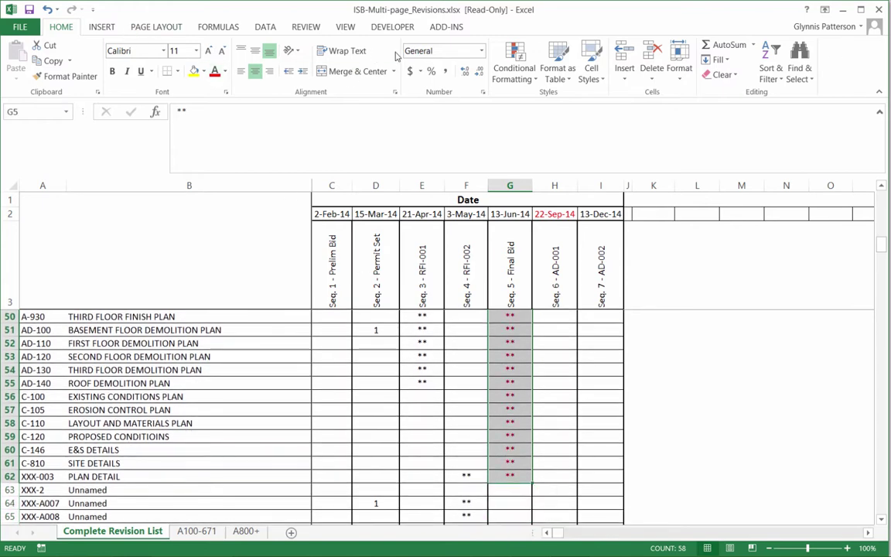
Save the edited workbook, browsing the save location to the C: drive.
click(878, 9)
click(408, 303)
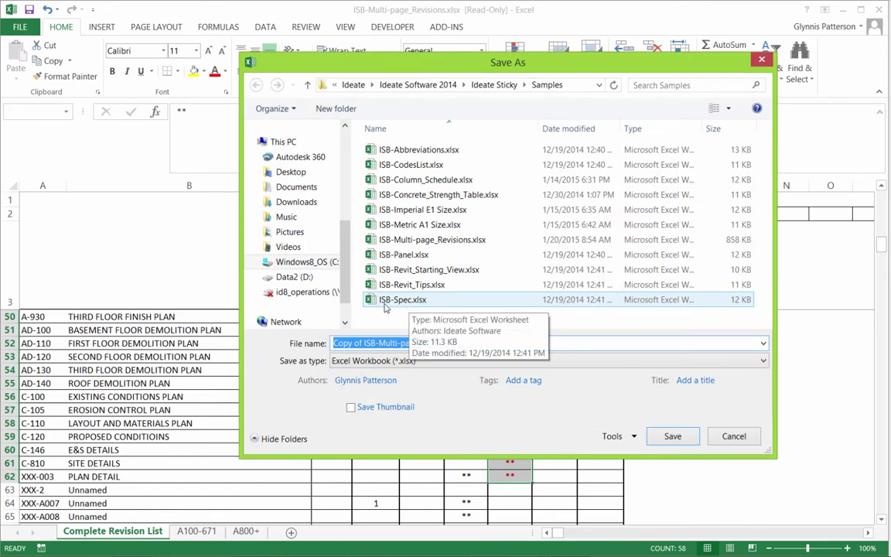
click(309, 263)
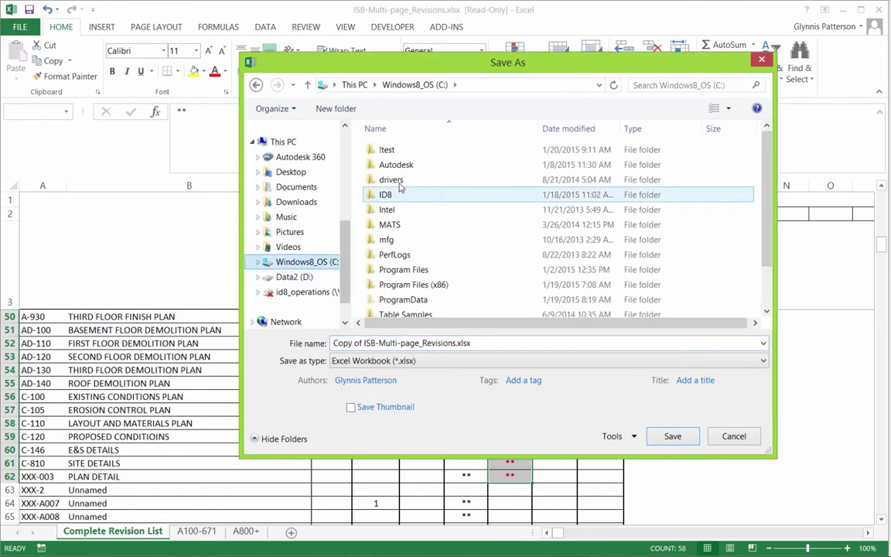
Close the Samples folder window and reopen the 2014 ISW Revisions project.
double_click(387, 150)
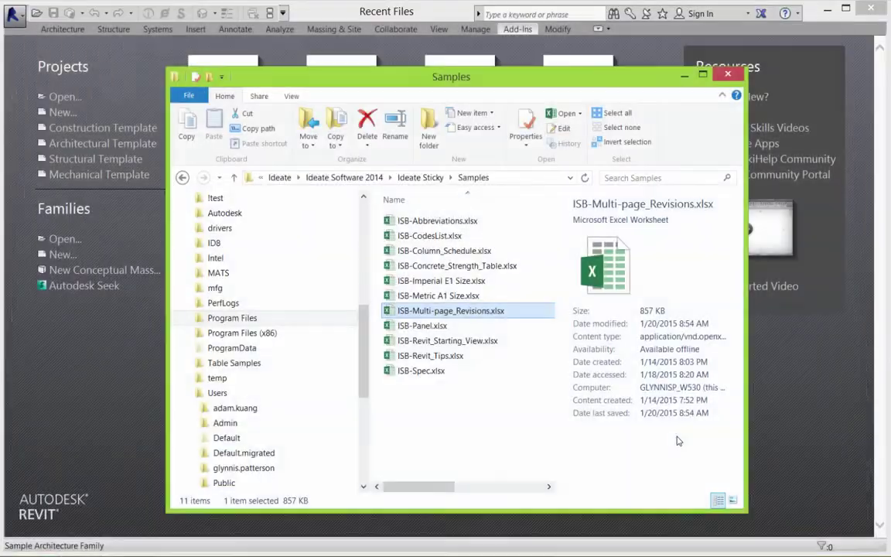
click(727, 74)
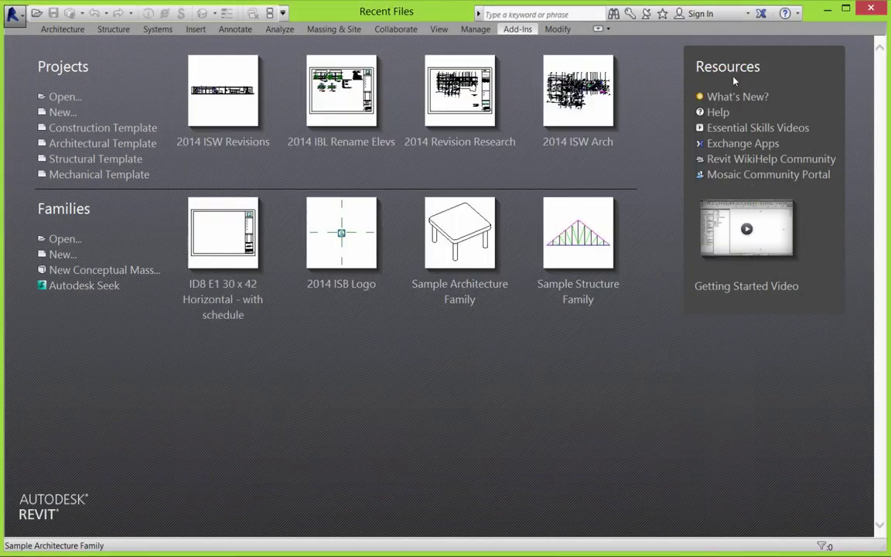
click(221, 92)
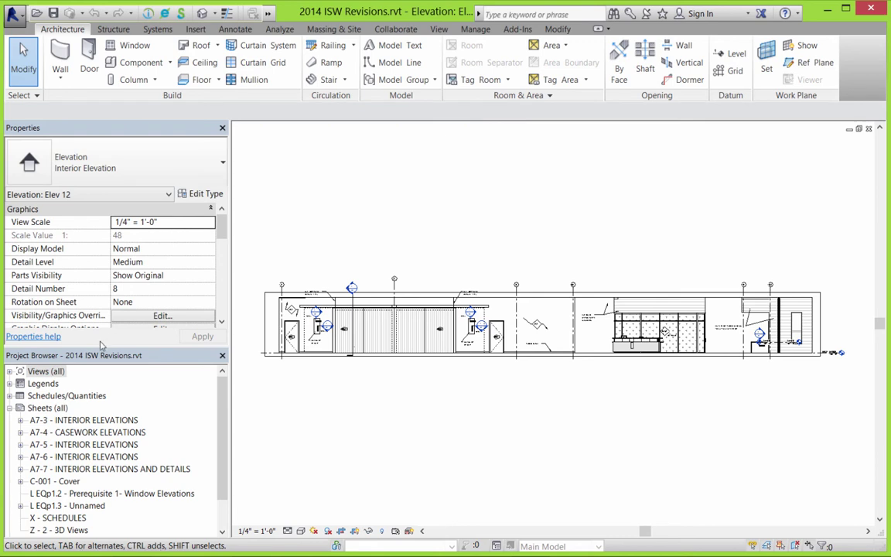
Open the C-001 - Cover sheet and zoom onto its revision schedule rows.
click(68, 481)
double_click(66, 482)
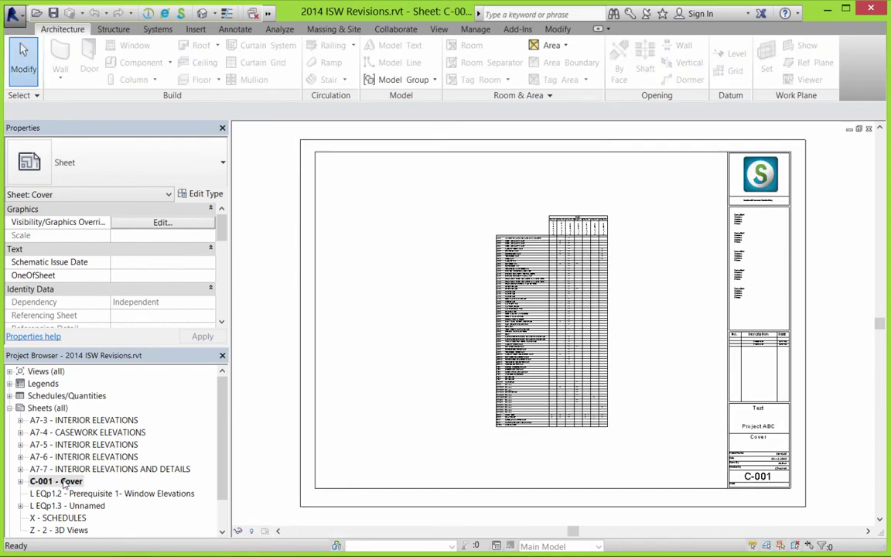
scroll(624, 251, down, 1)
scroll(624, 251, up, 5)
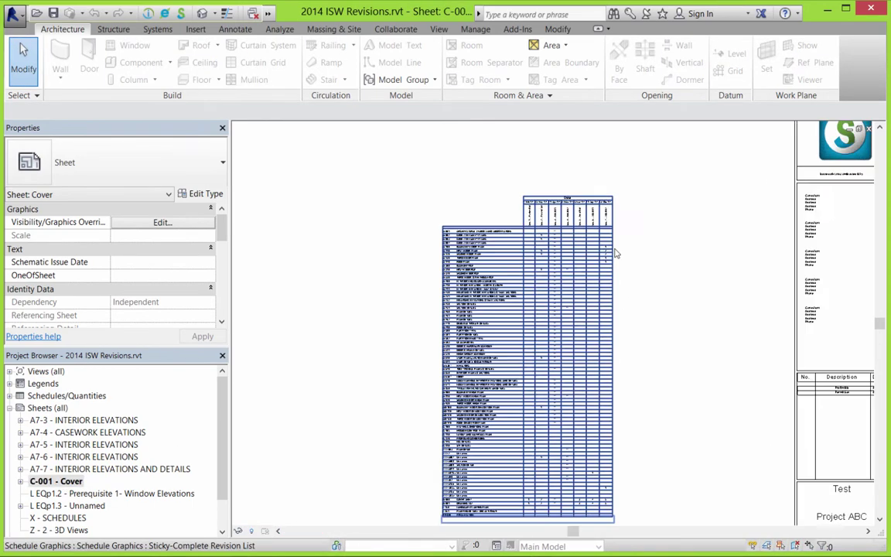
middle_drag(624, 252, 789, 323)
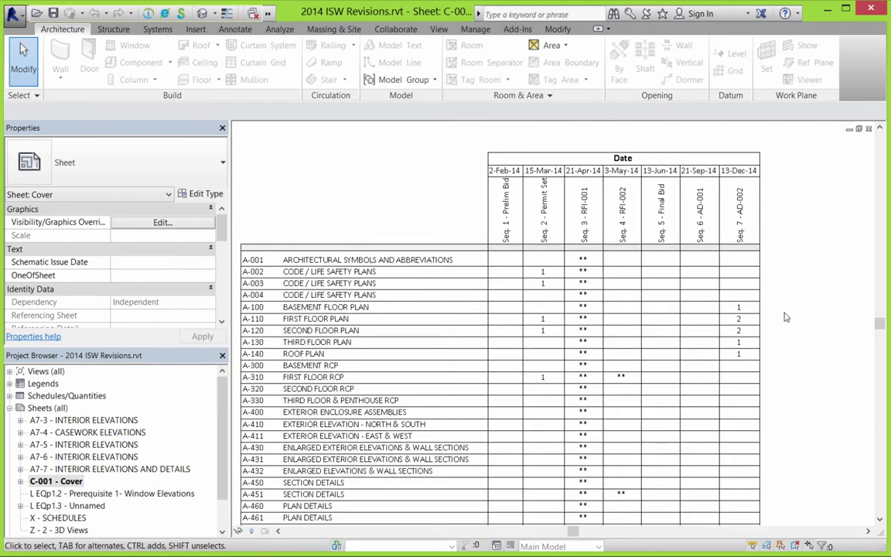
Re-path the Sticky-Complete Revision List to C:\!test\Copy of ISB-Multi-page_Revisions.xlsx and update it.
click(518, 29)
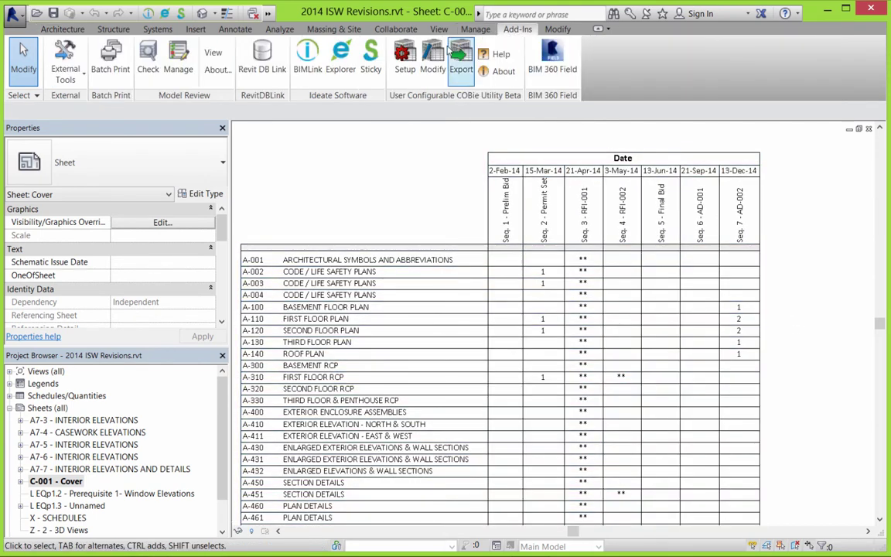
click(370, 68)
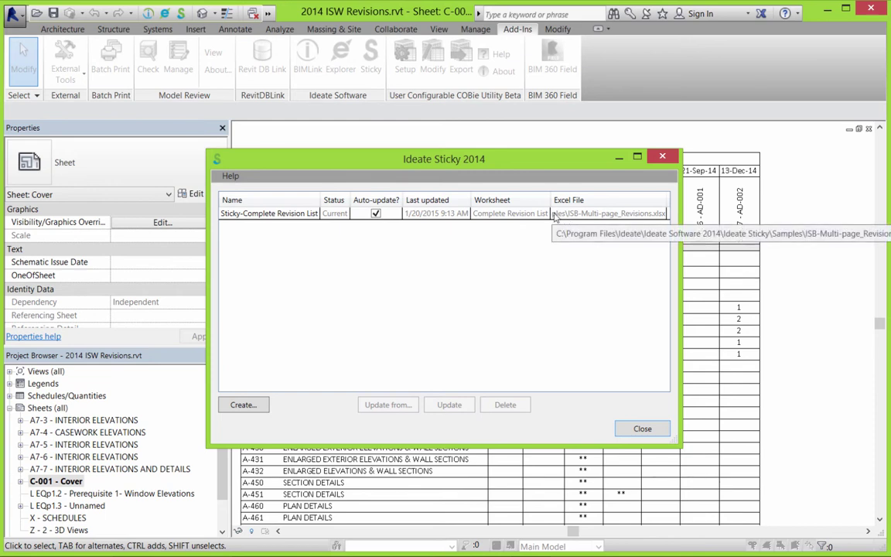
click(307, 220)
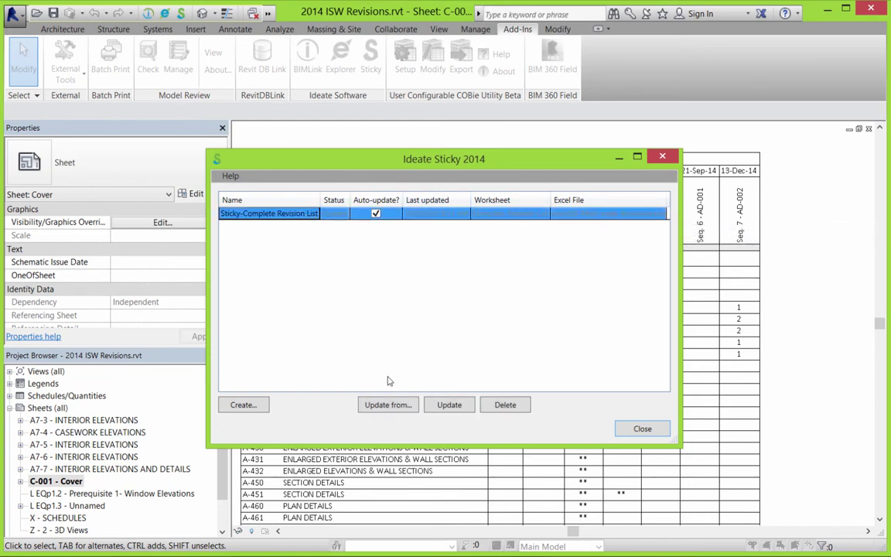
click(389, 406)
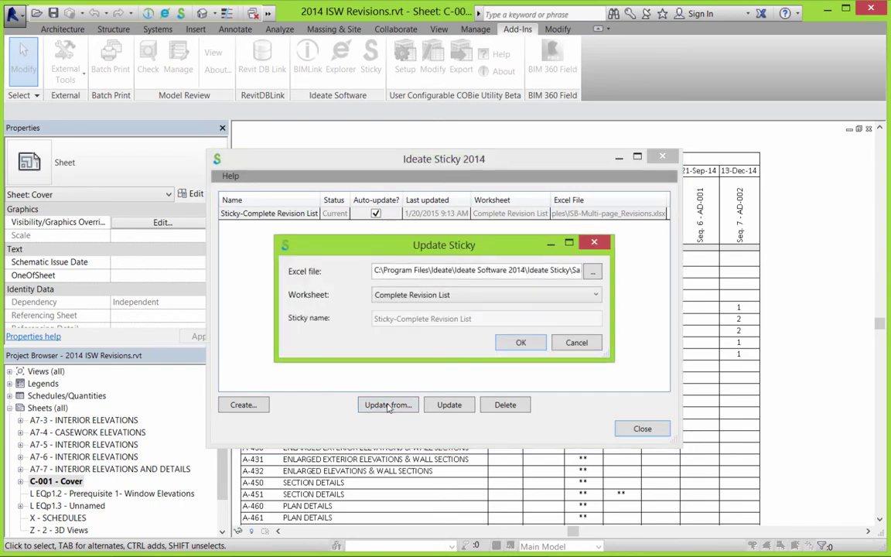
click(592, 271)
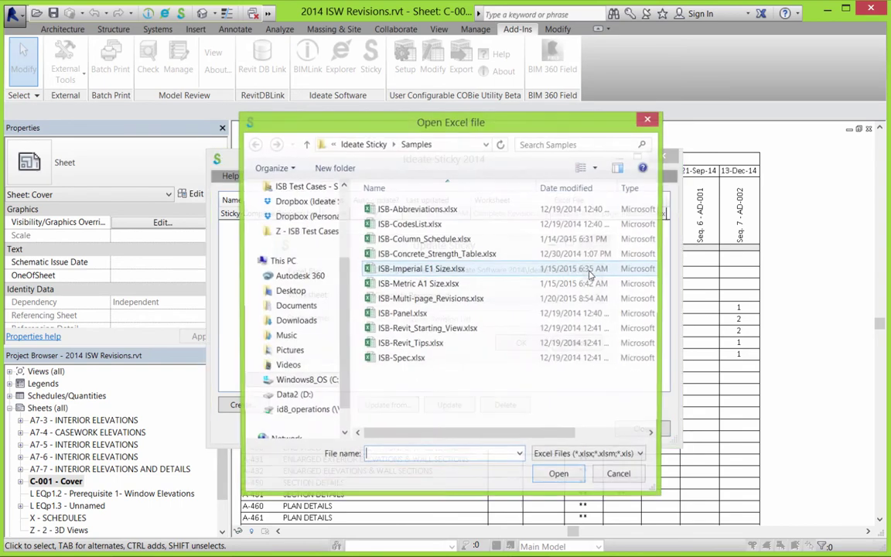
click(305, 380)
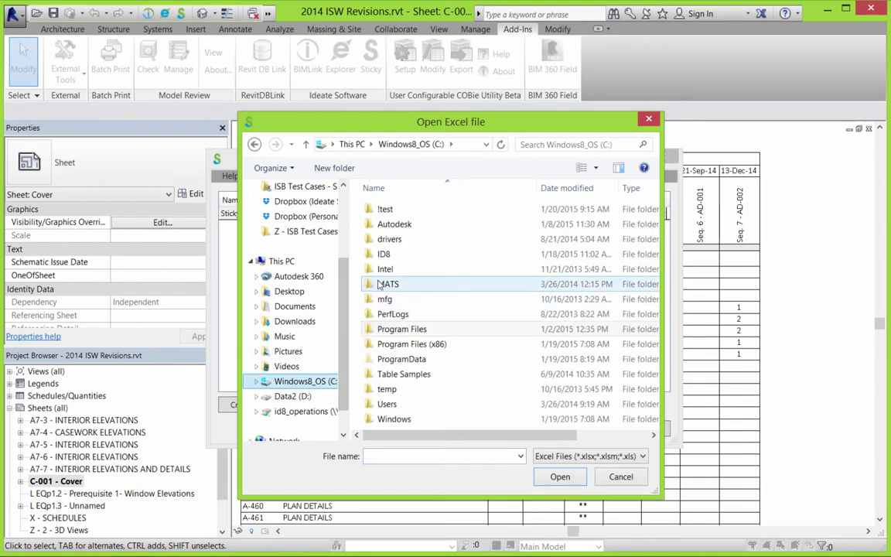
double_click(391, 209)
click(392, 211)
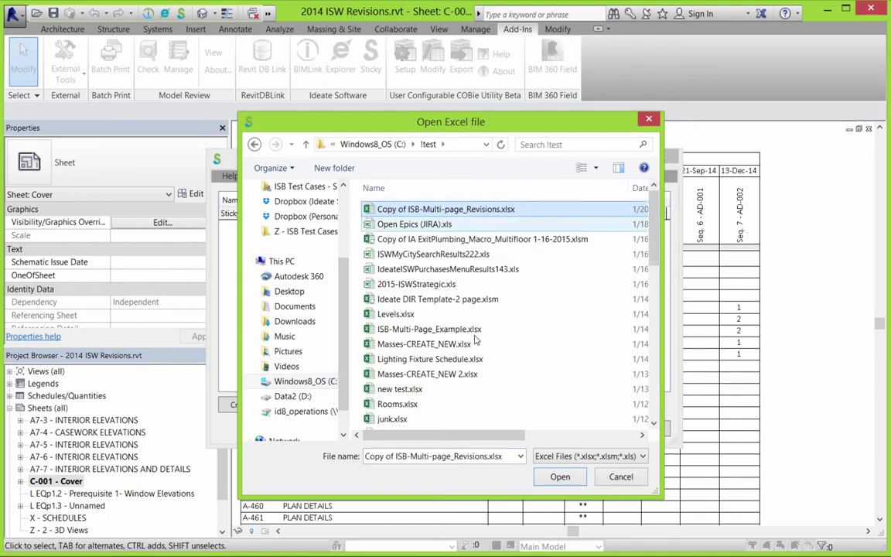
click(558, 476)
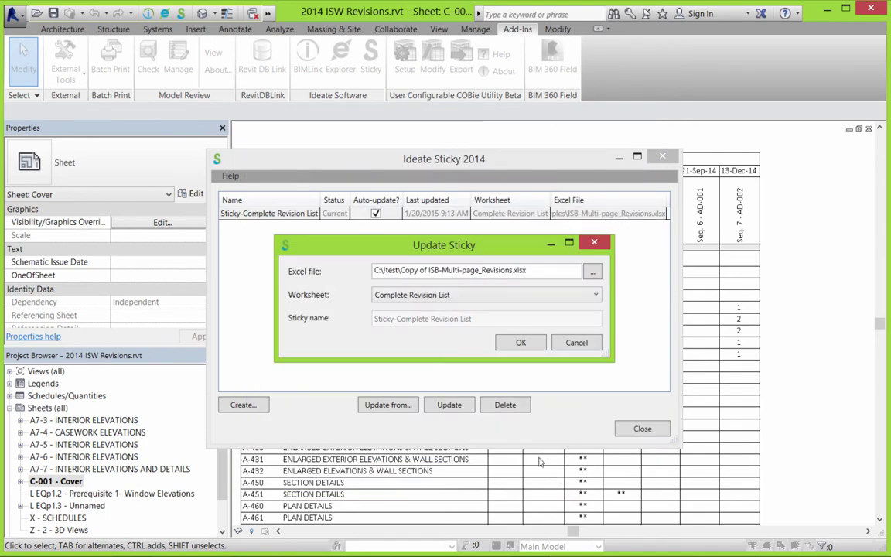
click(517, 343)
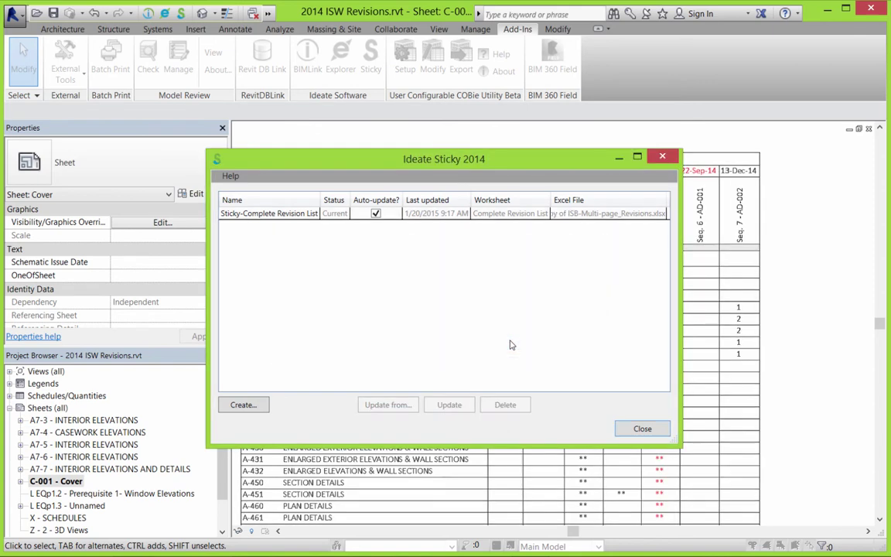
Close the Sticky manager and open Copy of ISB-Multi-page_Revisions.xlsx from C:\!test.
click(641, 428)
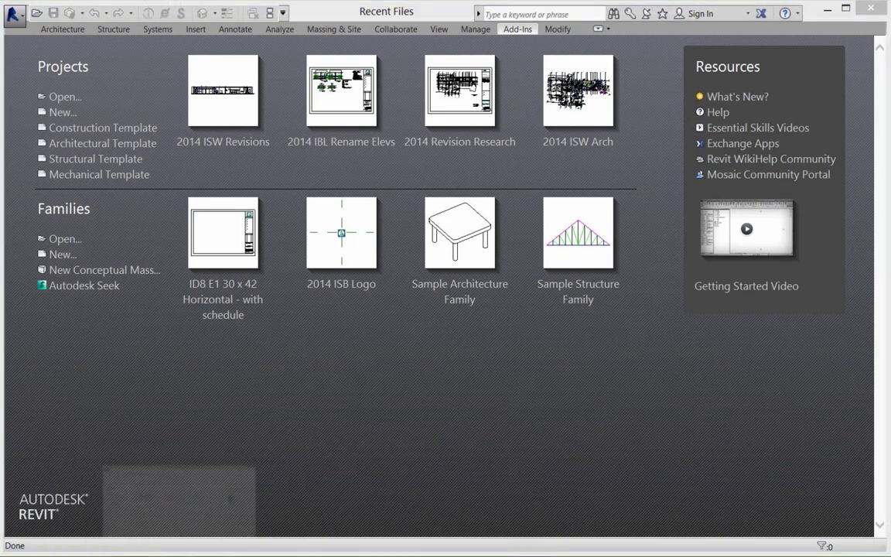
key(alt+Tab)
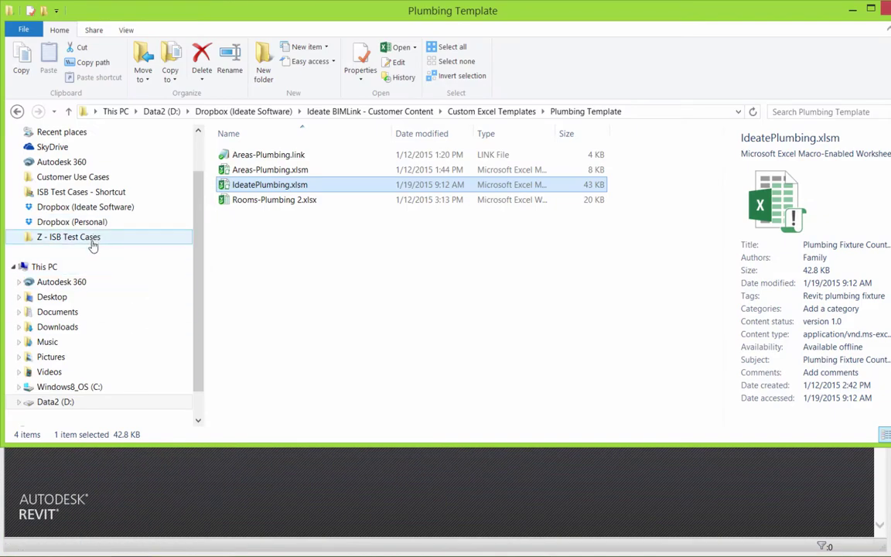
click(91, 386)
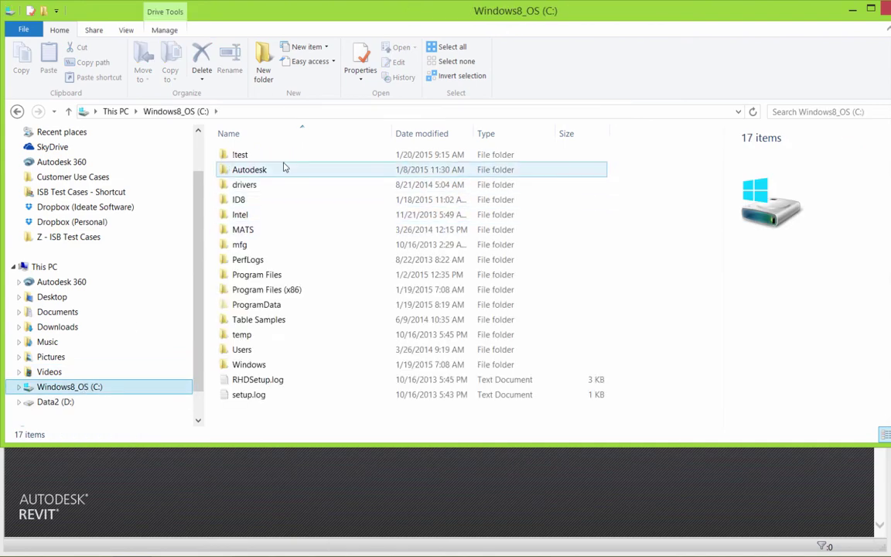
double_click(283, 158)
double_click(283, 158)
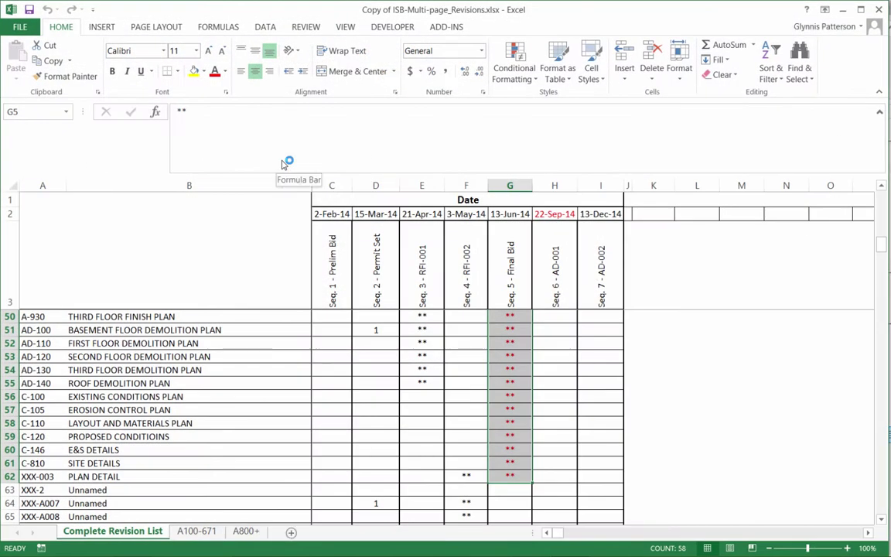
Enter 2 in cells H51 and H52.
click(552, 331)
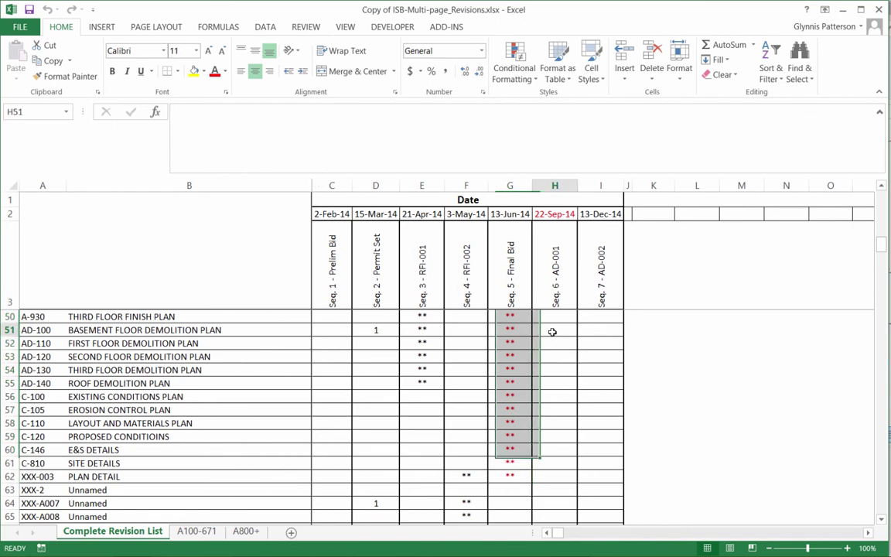
text(2)
key(Return)
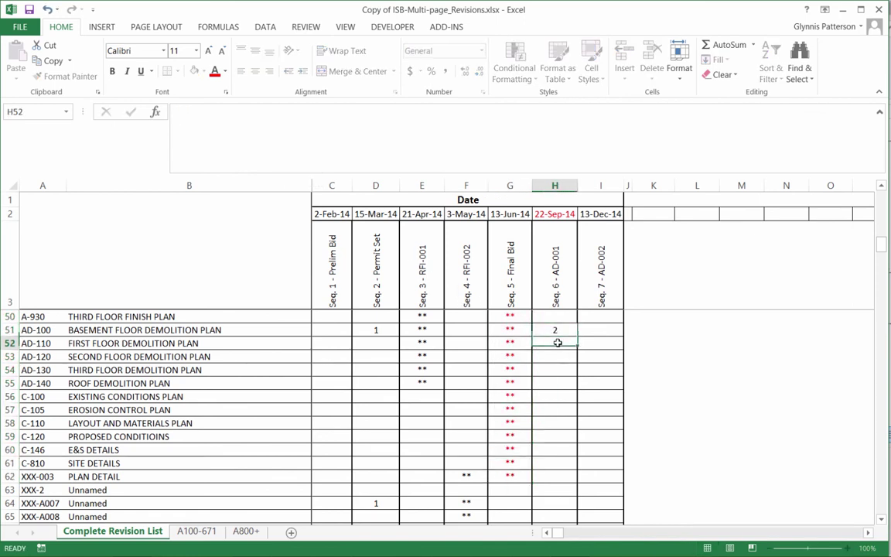
text(2)
click(568, 366)
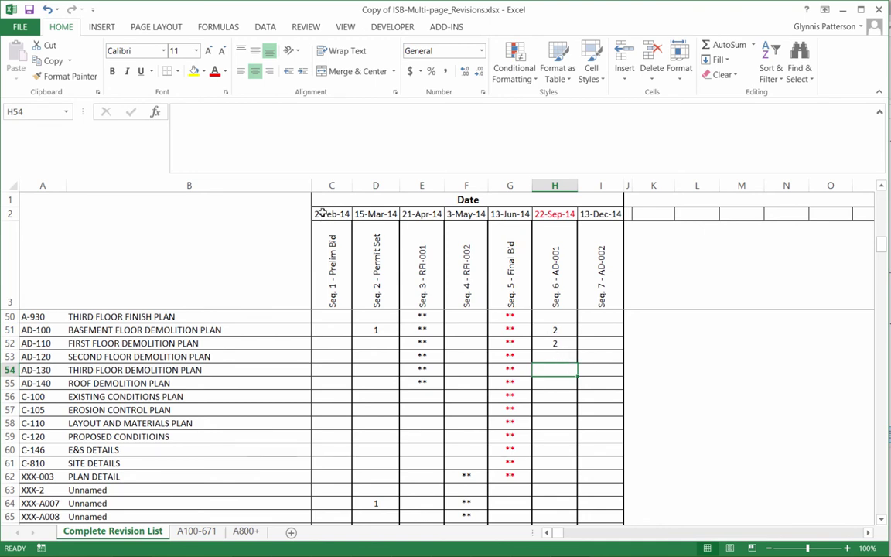
Fill the date row C2:I2 grey and close the workbook.
drag(322, 214, 601, 219)
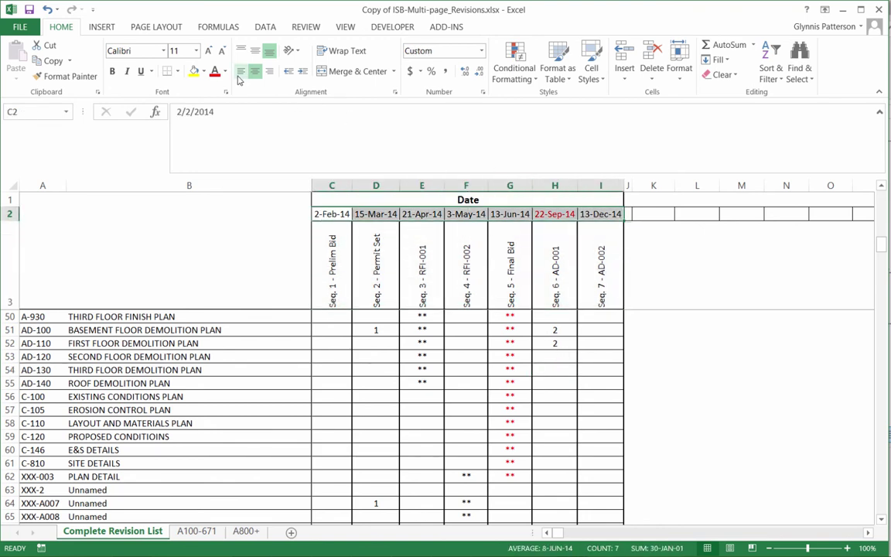
click(205, 71)
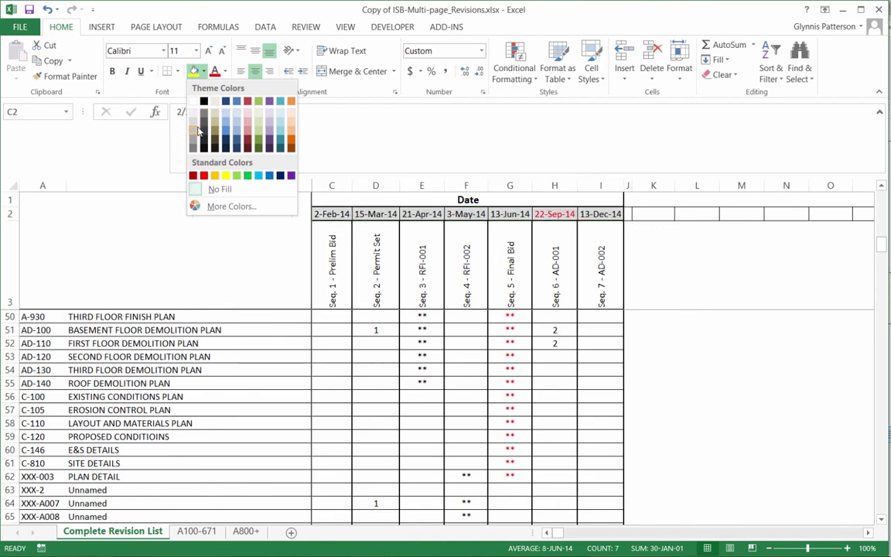
click(192, 125)
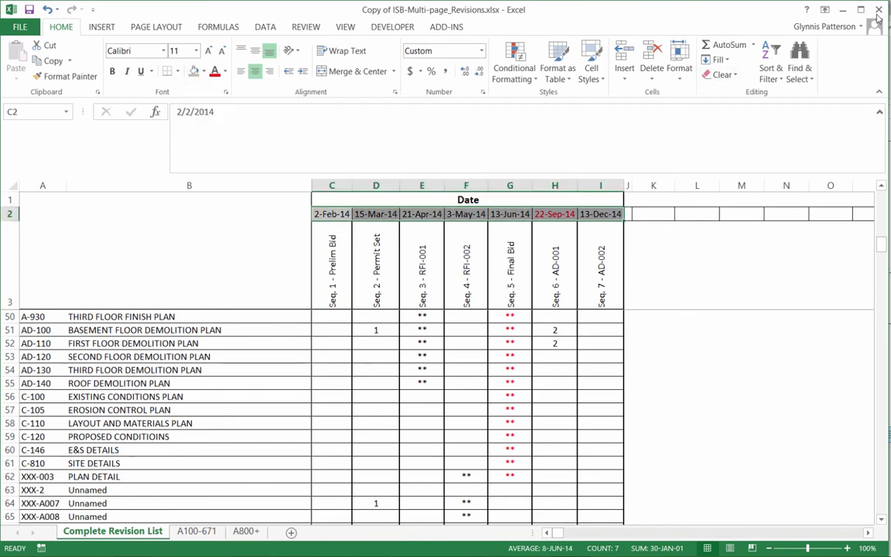
click(879, 9)
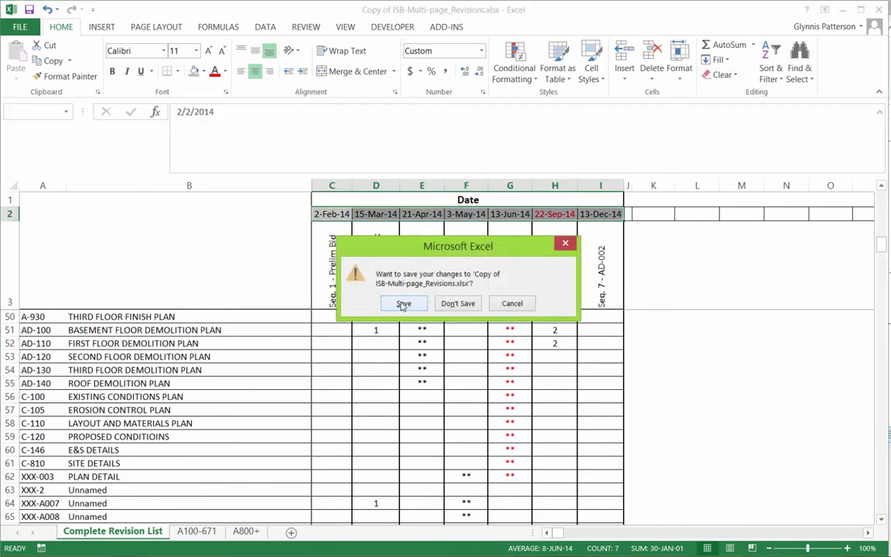
Save the edited workbook and reopen the 2014 ISW Revisions project in Revit.
click(399, 303)
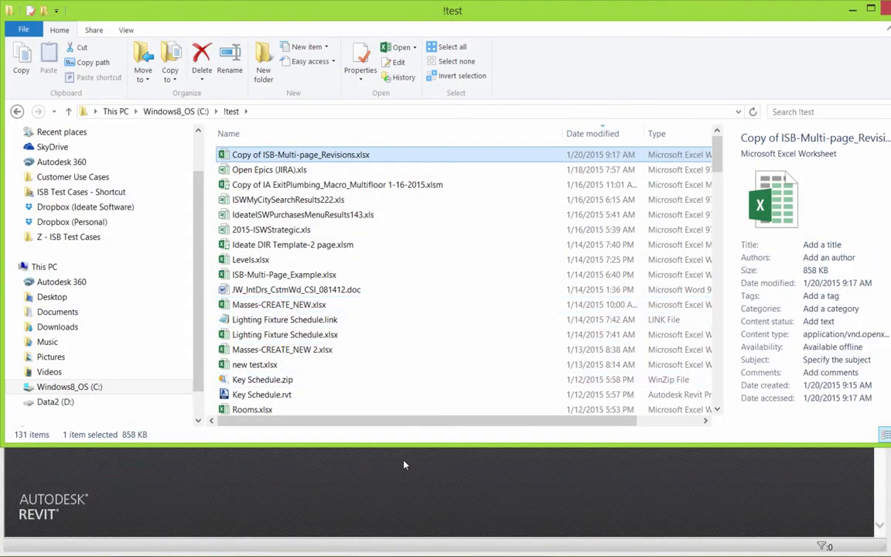
click(405, 463)
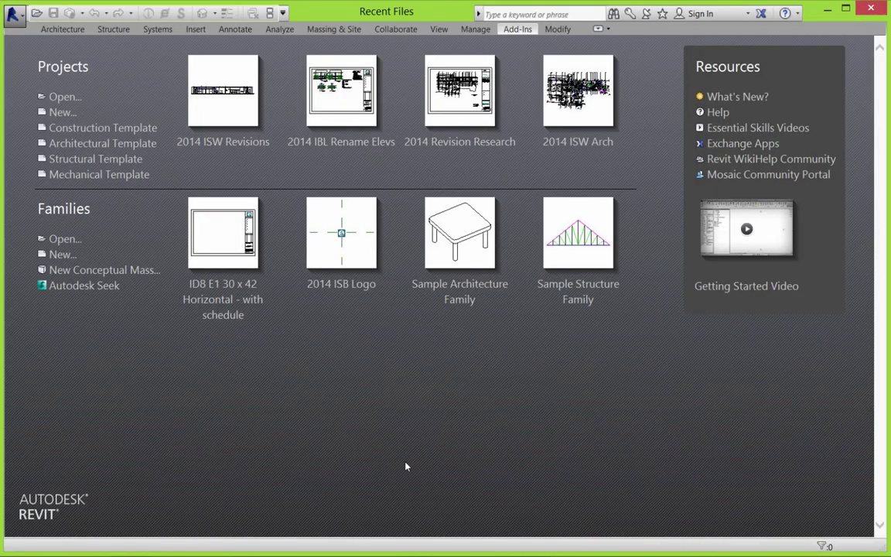
click(225, 142)
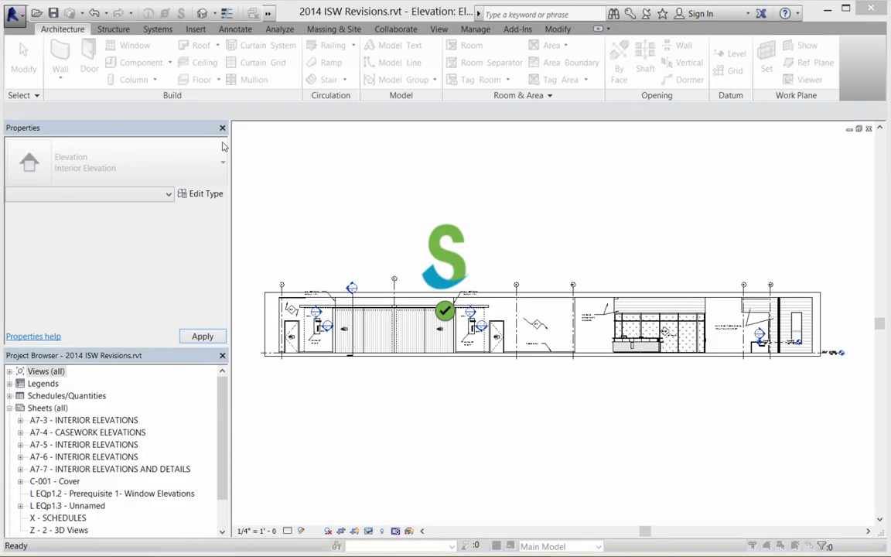
Open the C-001 - Cover sheet and zoom to its revision schedule showing Seq. 6 as 22-Sep-14.
click(62, 481)
double_click(65, 484)
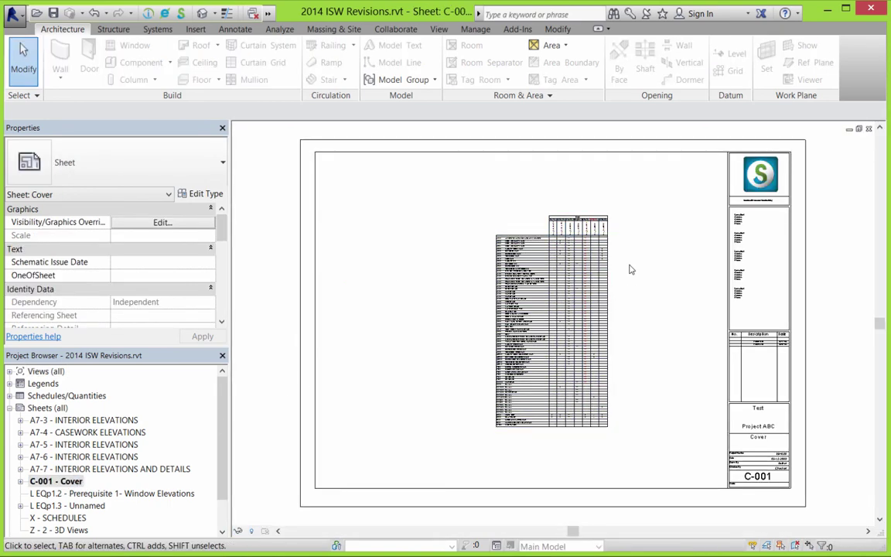
scroll(630, 267, up, 6)
middle_drag(647, 283, 798, 352)
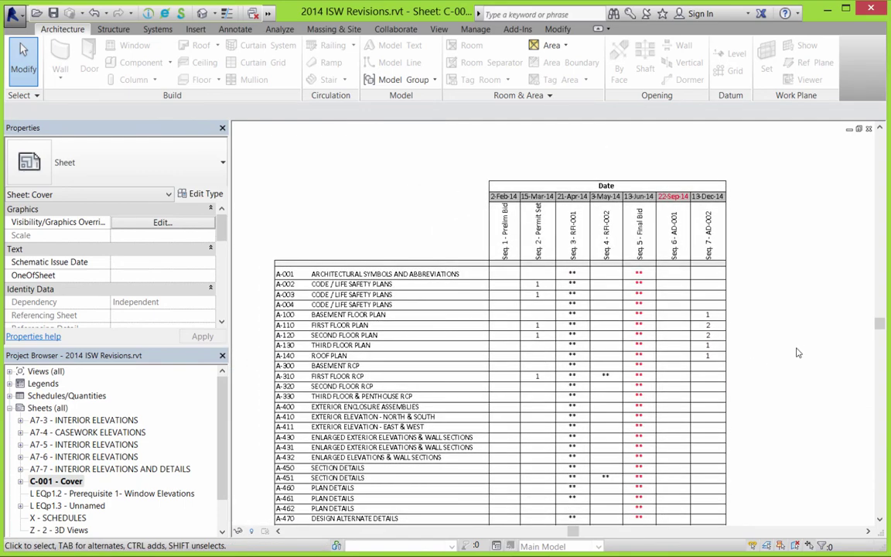